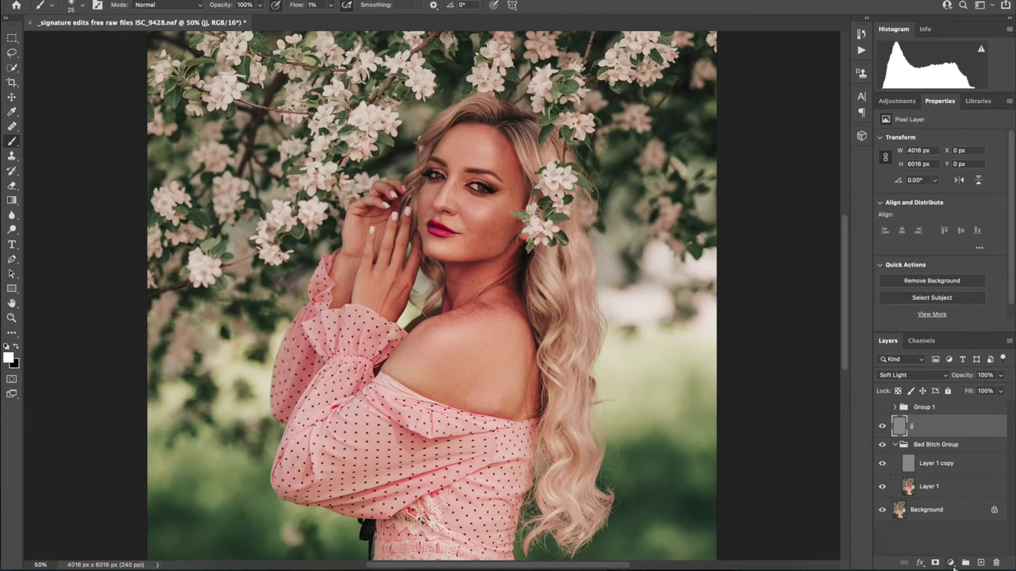
Step: Add a Solid Color fill layer set to orange #bd834a
{"action": "left_click", "coordinate": [952, 564]}
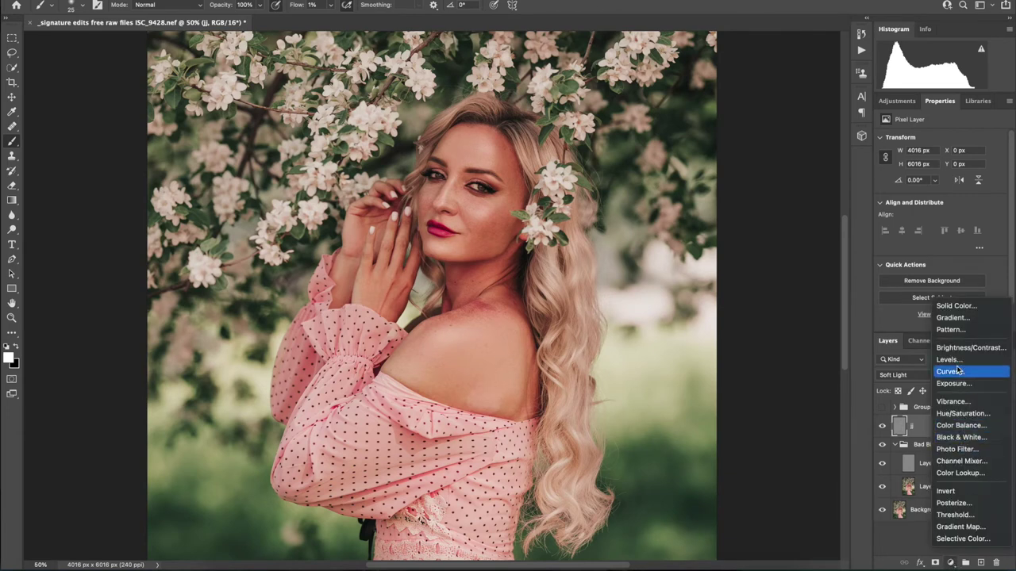
{"action": "left_click", "coordinate": [944, 307]}
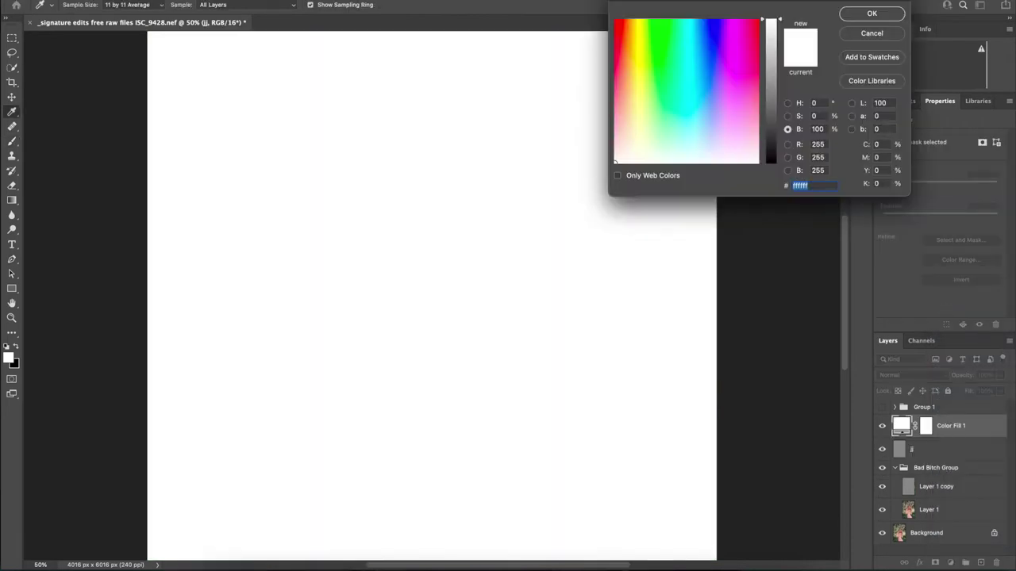
{"action": "mouse_move", "coordinate": [768, 38]}
{"action": "left_mouse_down"}
{"action": "mouse_move", "coordinate": [770, 77]}
{"action": "mouse_move", "coordinate": [625, 76]}
{"action": "left_mouse_up"}
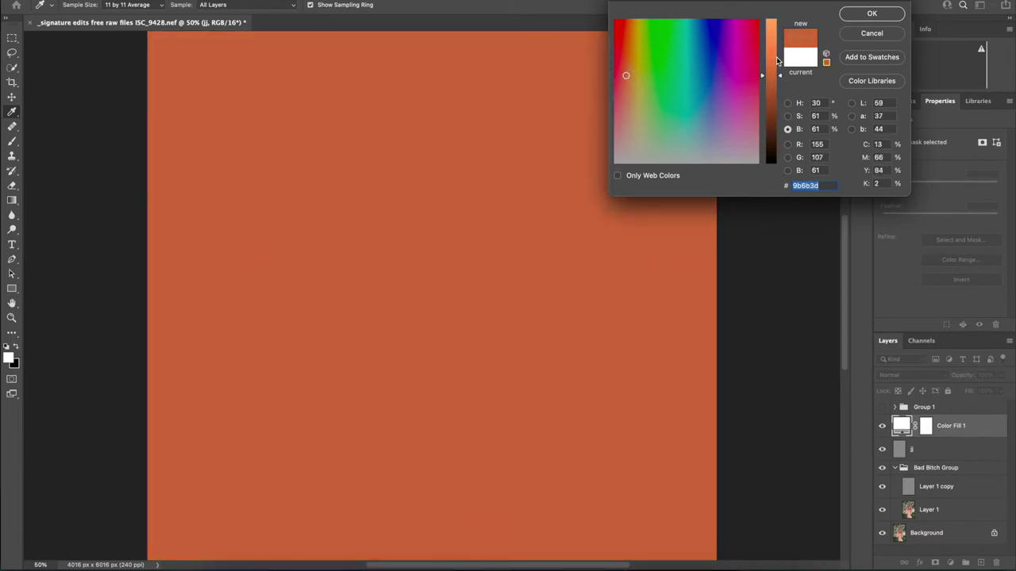
{"action": "left_click", "coordinate": [776, 56]}
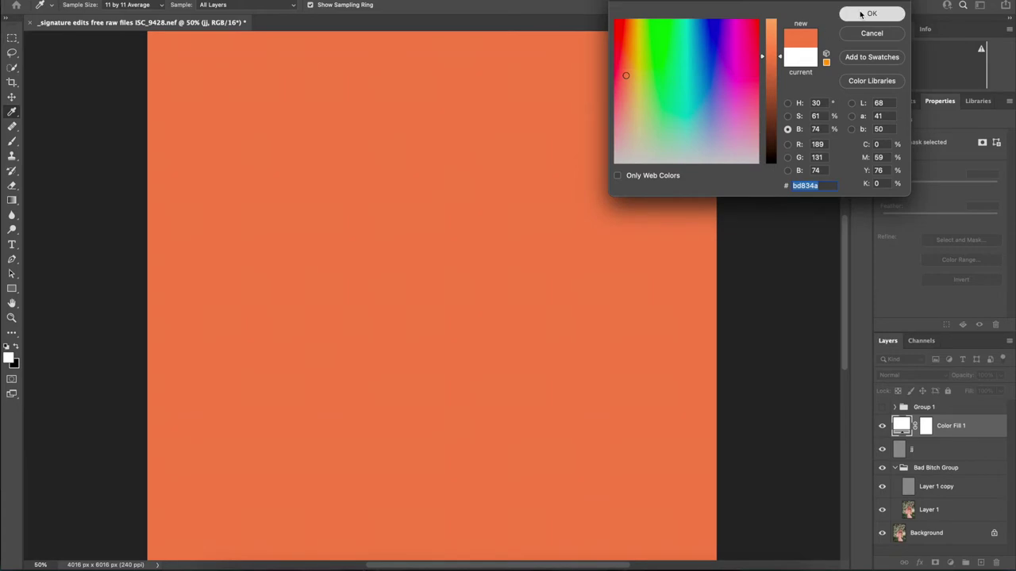
{"action": "left_click", "coordinate": [866, 14]}
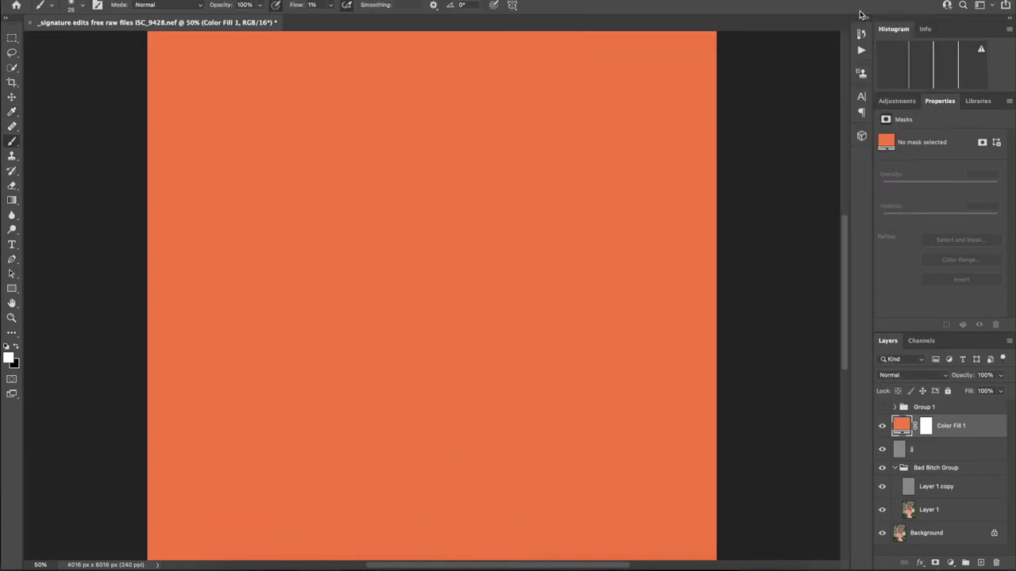
Step: Set Color Fill 1 to Soft Light blending and invert its mask to black
{"action": "left_click", "coordinate": [926, 432]}
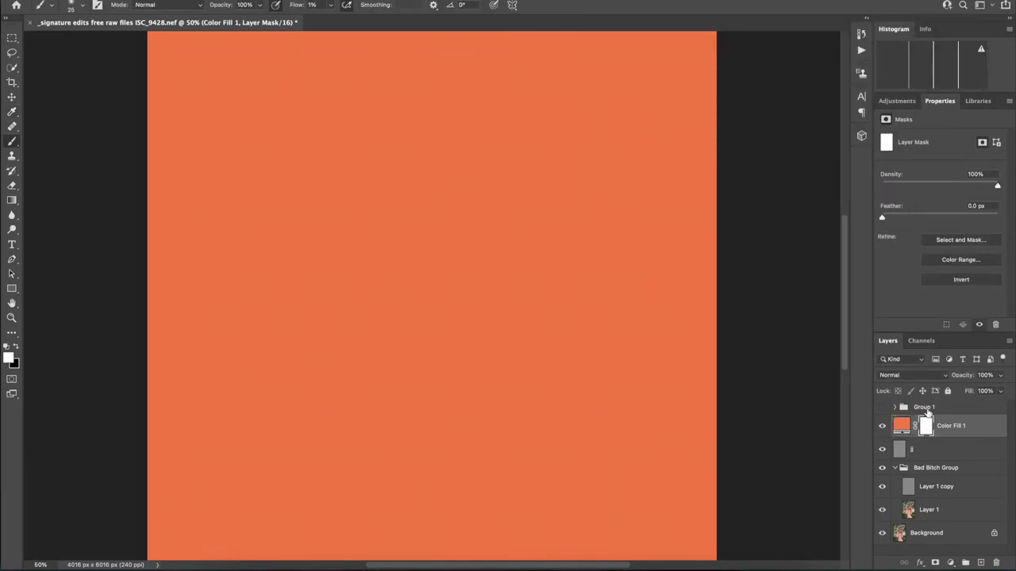
{"action": "left_click", "coordinate": [907, 375]}
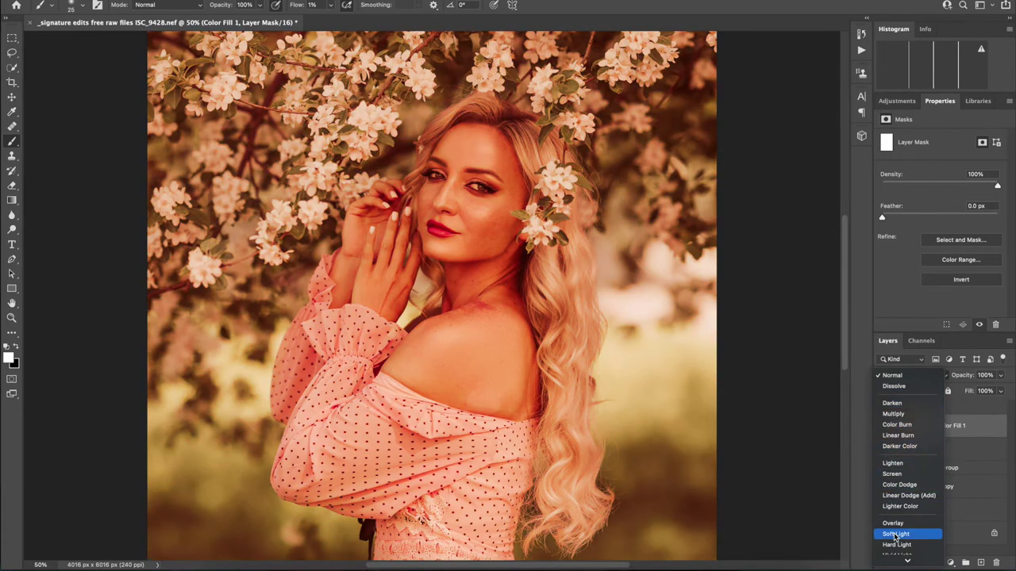
{"action": "left_click", "coordinate": [898, 532]}
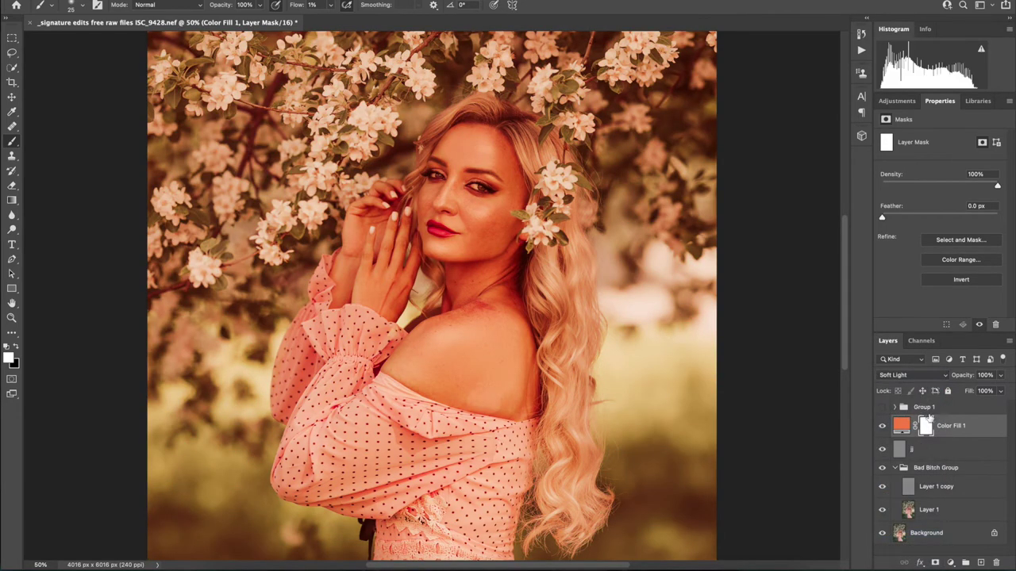
{"action": "key", "text": "ctrl+i"}
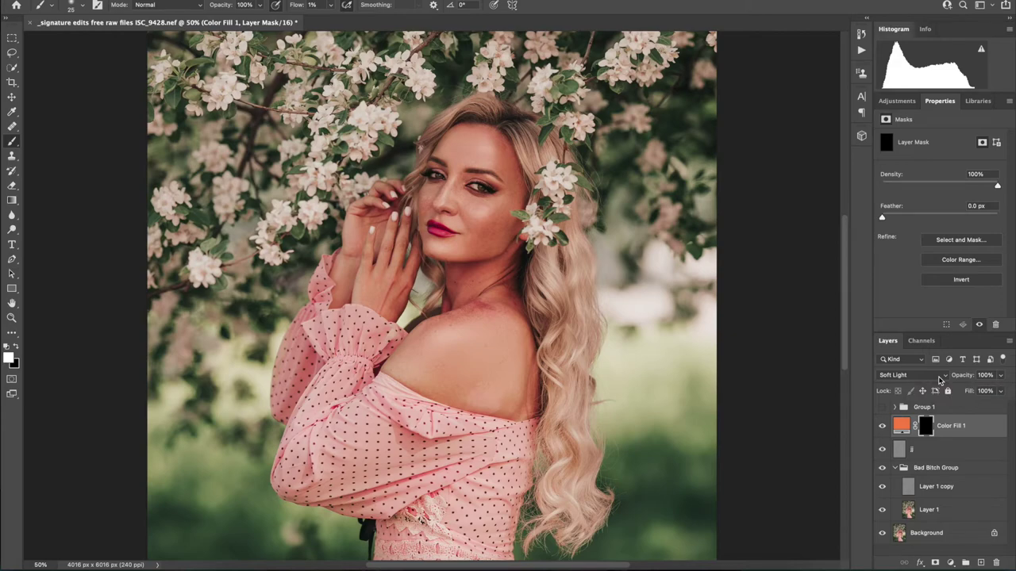
{"action": "key", "text": "ctrl+plus"}
{"action": "key", "text": "ctrl+plus"}
{"action": "key", "text": "ctrl+plus"}
{"action": "key", "text": "ctrl+plus"}
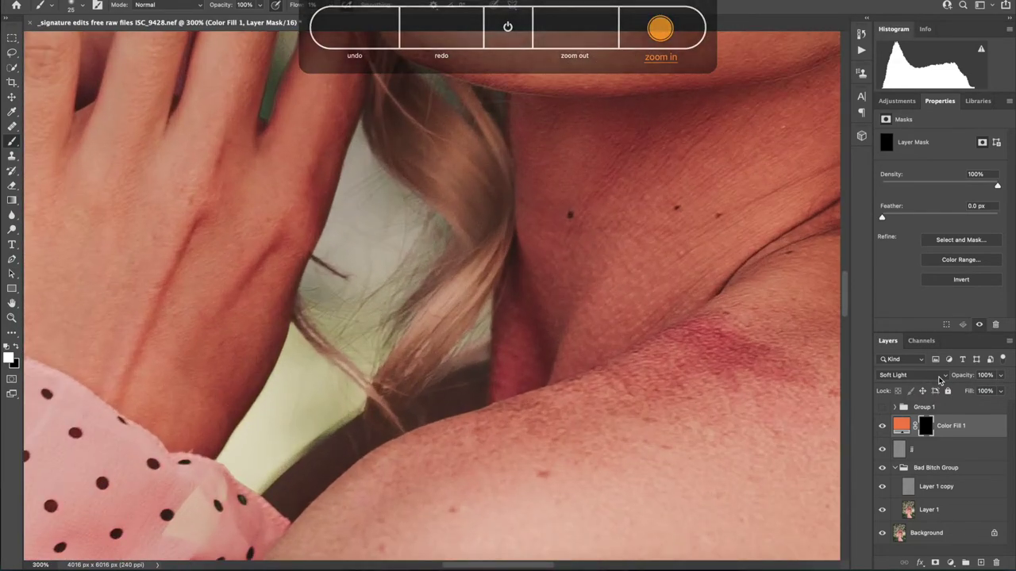
Step: Paint white at 1% flow on the mask to reveal orange over both upper eyelids
{"action": "left_click_drag", "start_coordinate": [547, 168], "coordinate": [489, 291]}
{"action": "scroll", "coordinate": [503, 266], "scroll_direction": "up", "scroll_amount": 7}
{"action": "scroll", "coordinate": [505, 223], "scroll_direction": "up", "scroll_amount": 3}
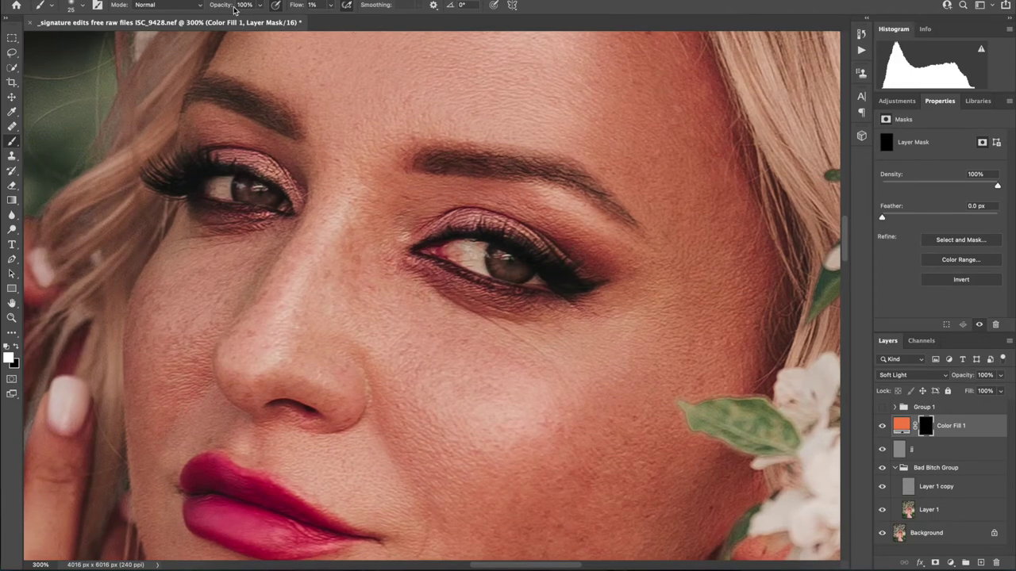
{"action": "key", "text": "ctrl+plus"}
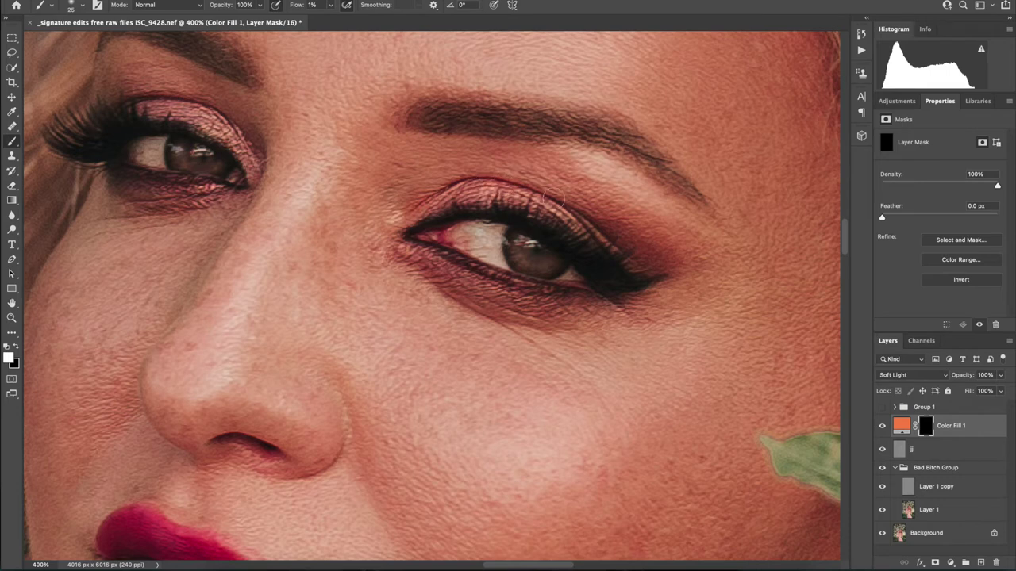
{"action": "key", "text": "bracketright"}
{"action": "key", "text": "bracketright"}
{"action": "key", "text": "bracketleft"}
{"action": "key", "text": "bracketleft"}
{"action": "key", "text": "bracketleft"}
{"action": "key", "text": "bracketright"}
{"action": "left_click_drag", "start_coordinate": [165, 101], "coordinate": [177, 110]}
{"action": "mouse_move", "coordinate": [188, 109]}
{"action": "left_mouse_down"}
{"action": "mouse_move", "coordinate": [142, 106]}
{"action": "mouse_move", "coordinate": [168, 111]}
{"action": "mouse_move", "coordinate": [149, 94]}
{"action": "mouse_move", "coordinate": [197, 98]}
{"action": "left_mouse_up"}
{"action": "key", "text": "bracketleft"}
{"action": "key", "text": "ctrl+minus"}
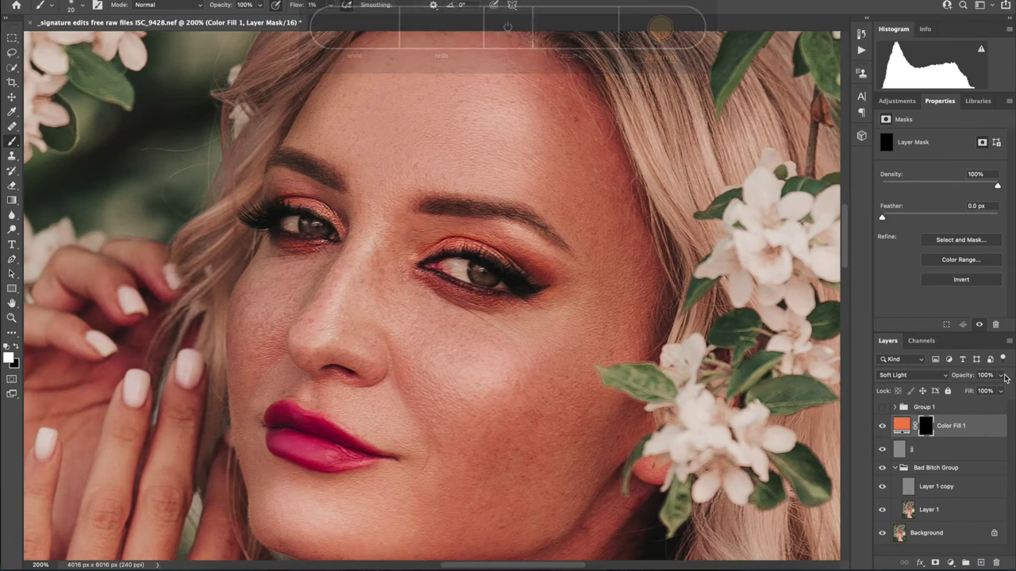
Step: Change Color Fill 1's colour from orange to pink #d58ba9
{"action": "left_click", "coordinate": [903, 422]}
{"action": "double_click", "coordinate": [903, 422]}
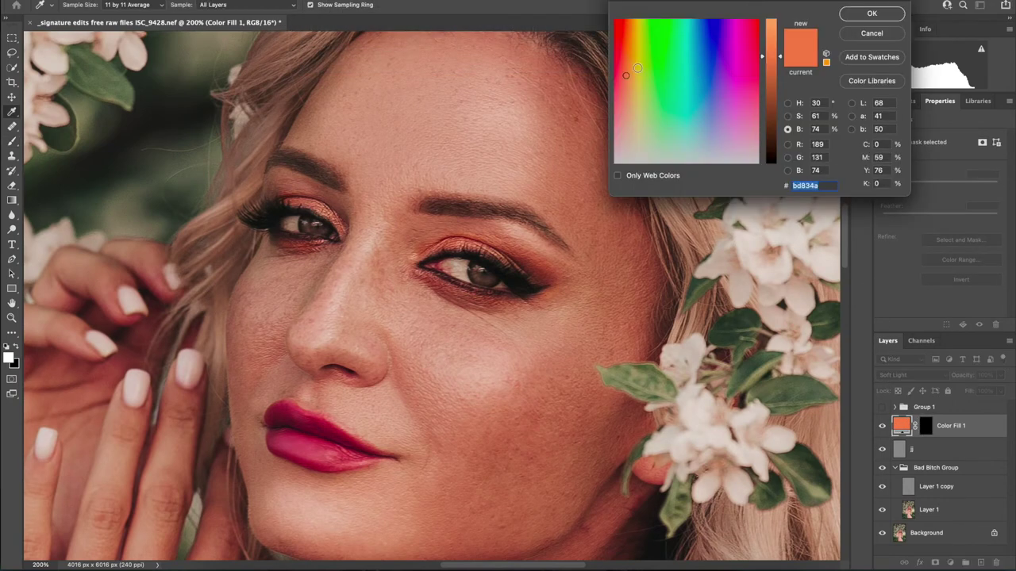
{"action": "mouse_move", "coordinate": [616, 65]}
{"action": "left_mouse_down"}
{"action": "mouse_move", "coordinate": [714, 90]}
{"action": "mouse_move", "coordinate": [752, 65]}
{"action": "mouse_move", "coordinate": [642, 62]}
{"action": "mouse_move", "coordinate": [616, 79]}
{"action": "mouse_move", "coordinate": [778, 87]}
{"action": "mouse_move", "coordinate": [694, 81]}
{"action": "mouse_move", "coordinate": [729, 84]}
{"action": "mouse_move", "coordinate": [728, 99]}
{"action": "mouse_move", "coordinate": [751, 120]}
{"action": "mouse_move", "coordinate": [773, 72]}
{"action": "mouse_move", "coordinate": [769, 32]}
{"action": "mouse_move", "coordinate": [766, 63]}
{"action": "mouse_move", "coordinate": [772, 46]}
{"action": "left_mouse_up"}
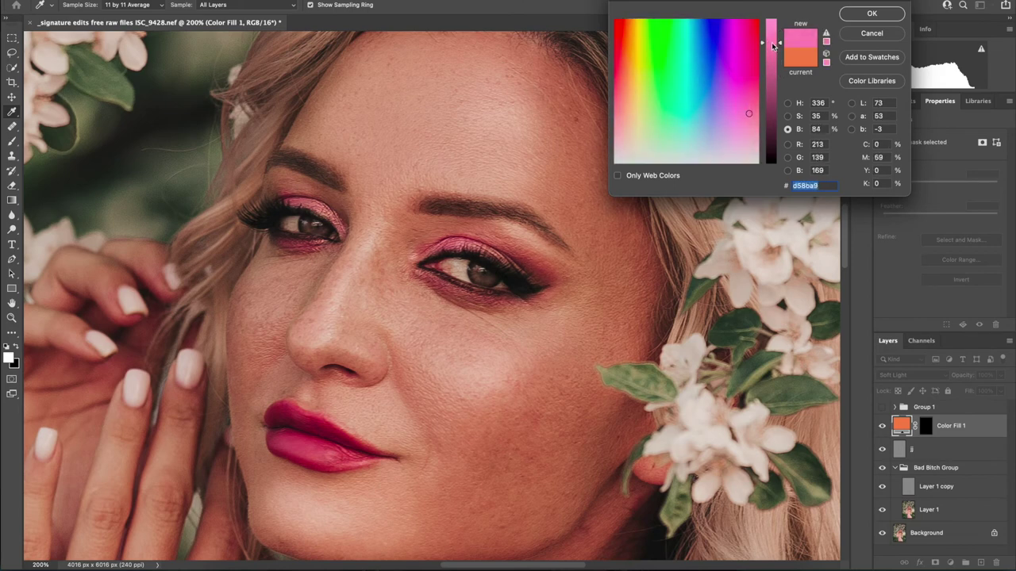
{"action": "left_click", "coordinate": [870, 15]}
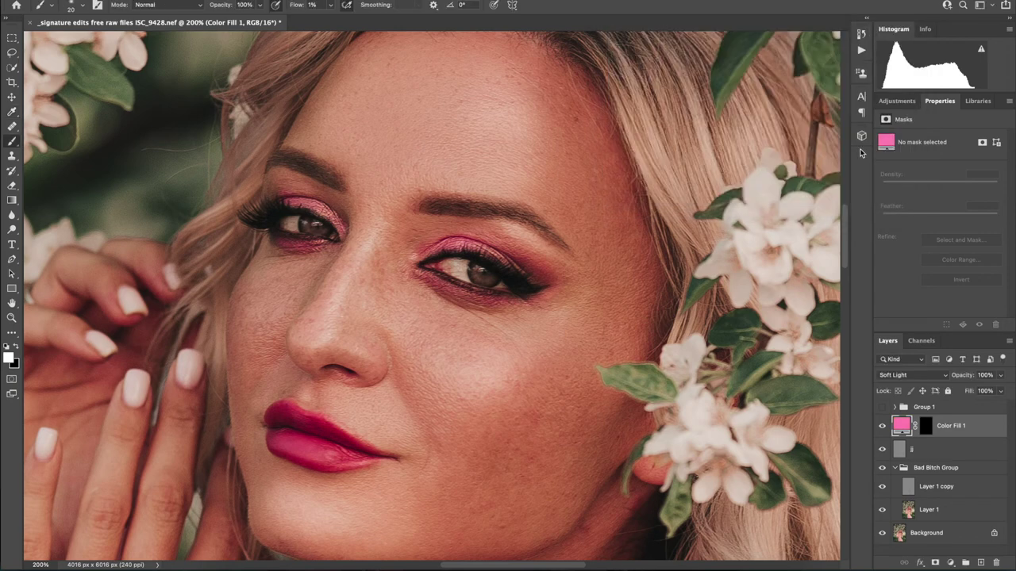
Step: Toggle the fill layer's visibility to compare the pink tint, then reselect its mask
{"action": "left_click", "coordinate": [882, 429]}
{"action": "left_click", "coordinate": [883, 427]}
{"action": "left_click", "coordinate": [925, 429]}
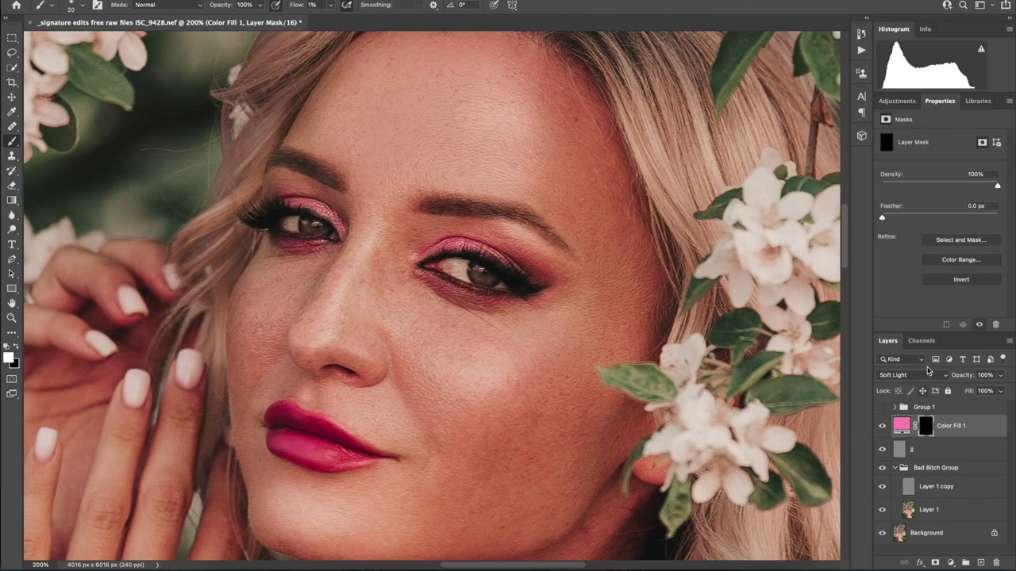
{"action": "key", "text": "ctrl+plus"}
{"action": "key", "text": "ctrl+plus"}
{"action": "key", "text": "ctrl+plus"}
{"action": "left_click_drag", "start_coordinate": [567, 193], "coordinate": [869, 264]}
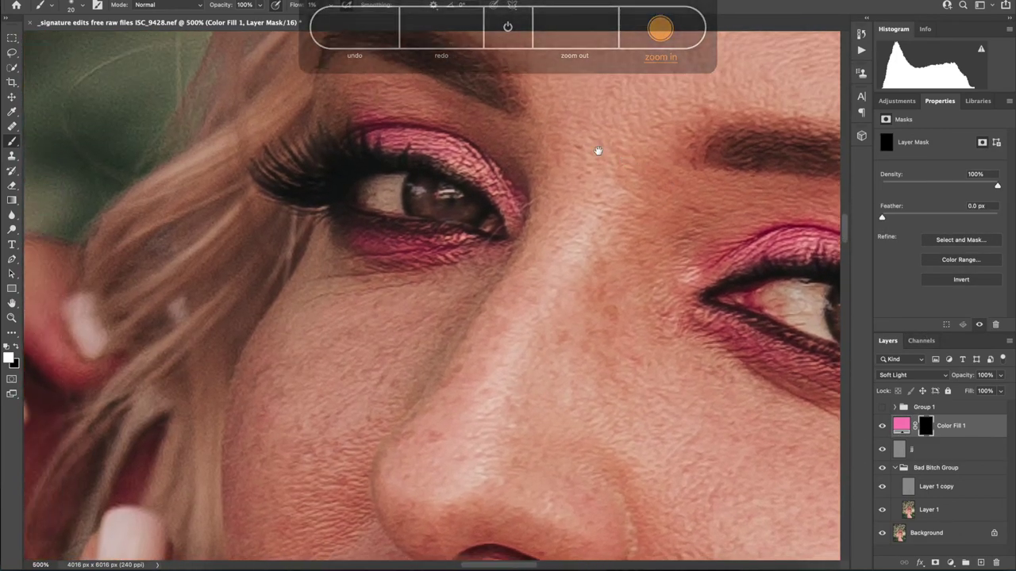
{"action": "key", "text": "bracketleft"}
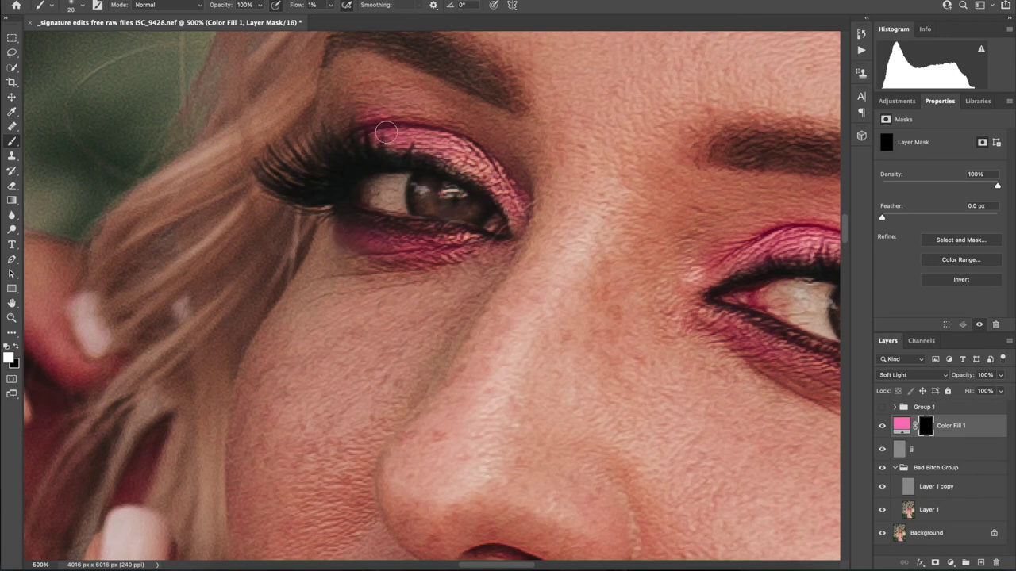
{"action": "left_click_drag", "start_coordinate": [619, 172], "coordinate": [404, 105]}
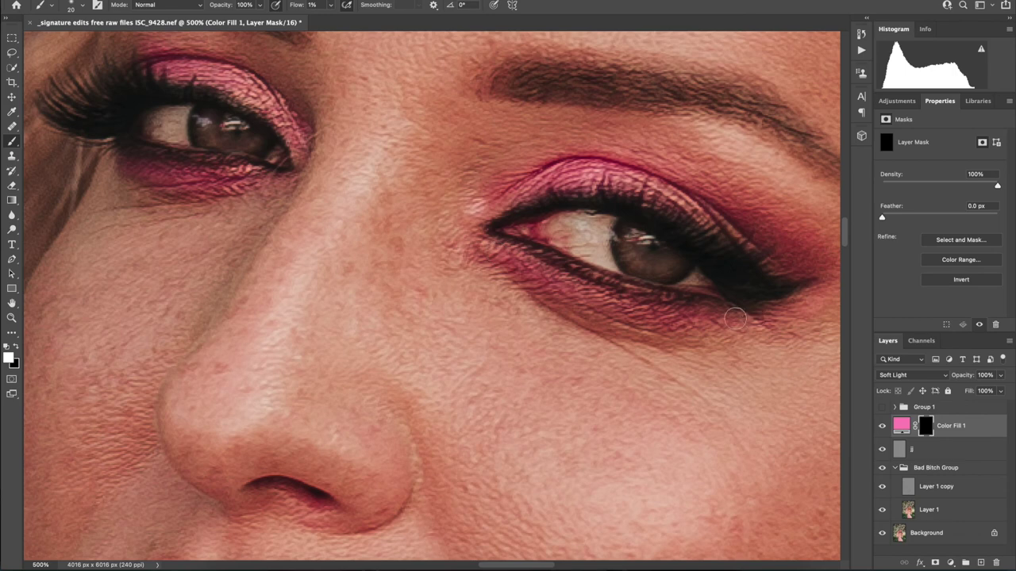
{"action": "key", "text": "ctrl+minus"}
{"action": "key", "text": "ctrl+minus"}
{"action": "key", "text": "ctrl+minus"}
{"action": "key", "text": "ctrl+minus"}
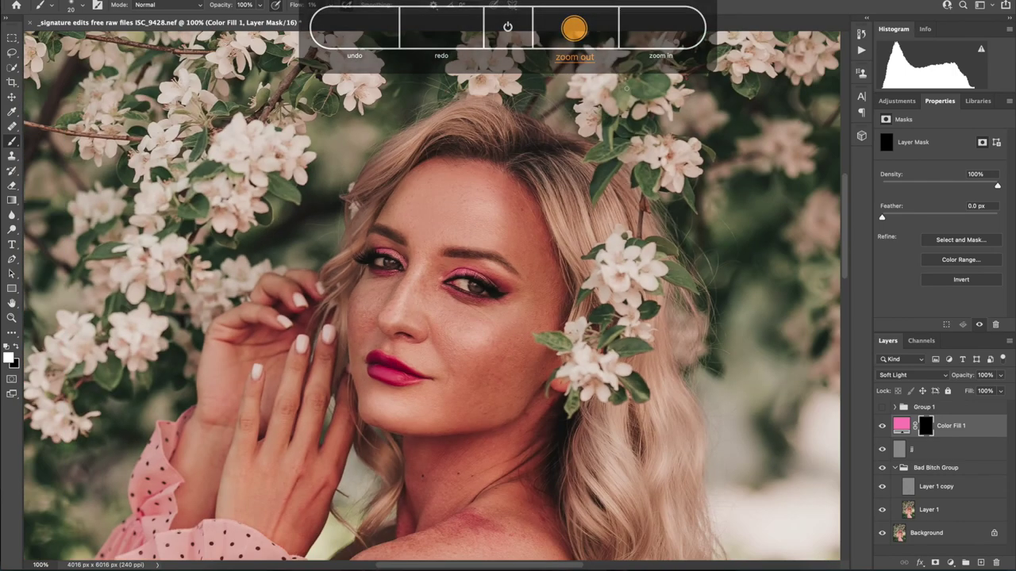
{"action": "key", "text": "ctrl+plus"}
{"action": "key", "text": "ctrl+minus"}
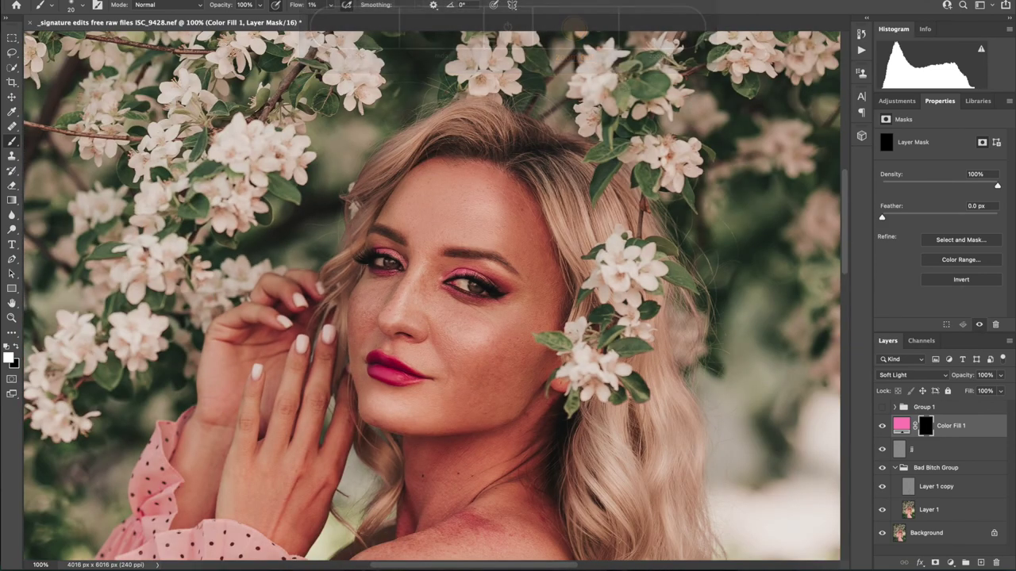
{"action": "key", "text": "ctrl+minus"}
{"action": "key", "text": "ctrl+minus"}
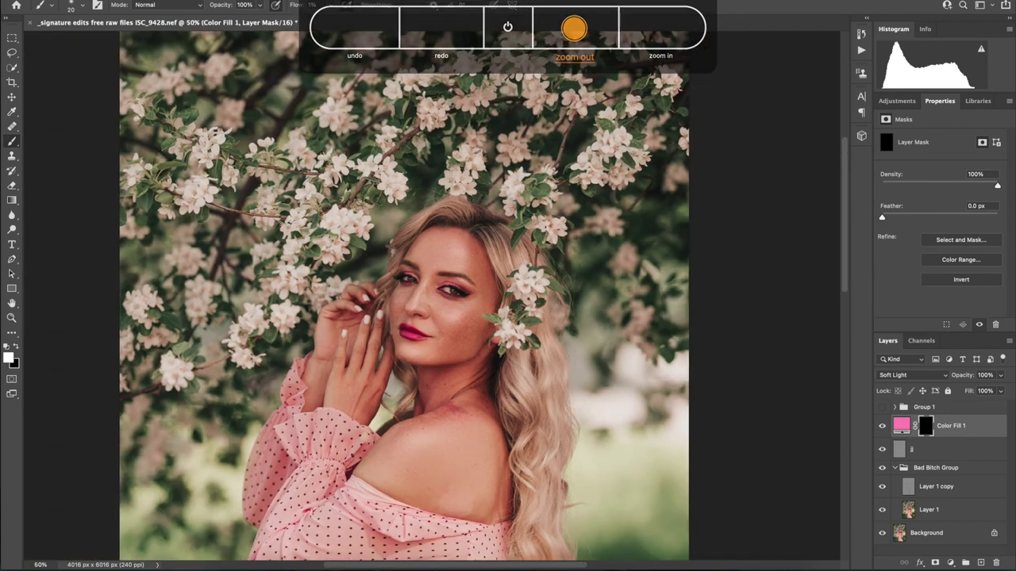
{"action": "key", "text": "ctrl+plus"}
{"action": "key", "text": "ctrl+plus"}
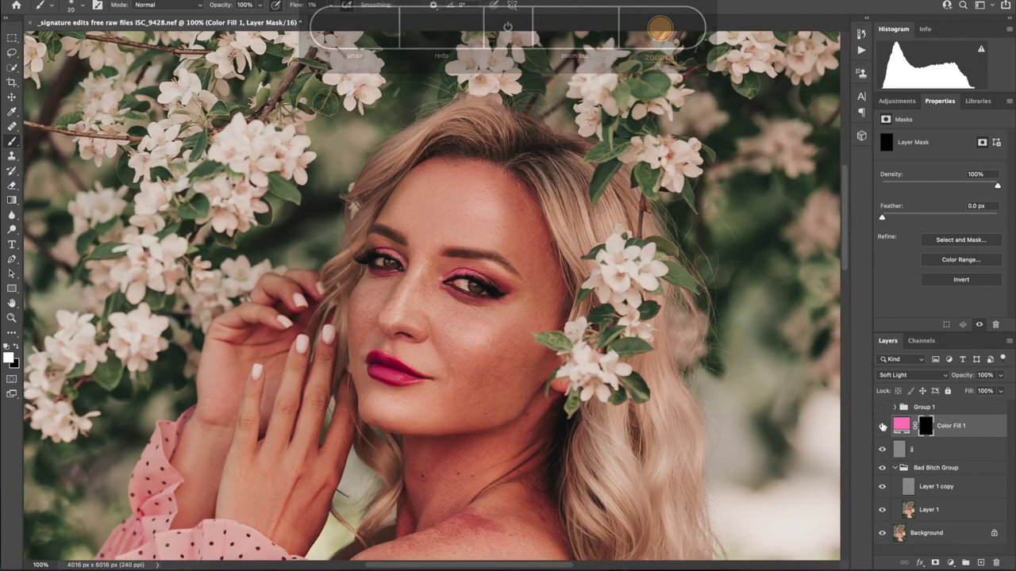
{"action": "left_click", "coordinate": [882, 426]}
{"action": "left_click", "coordinate": [881, 427]}
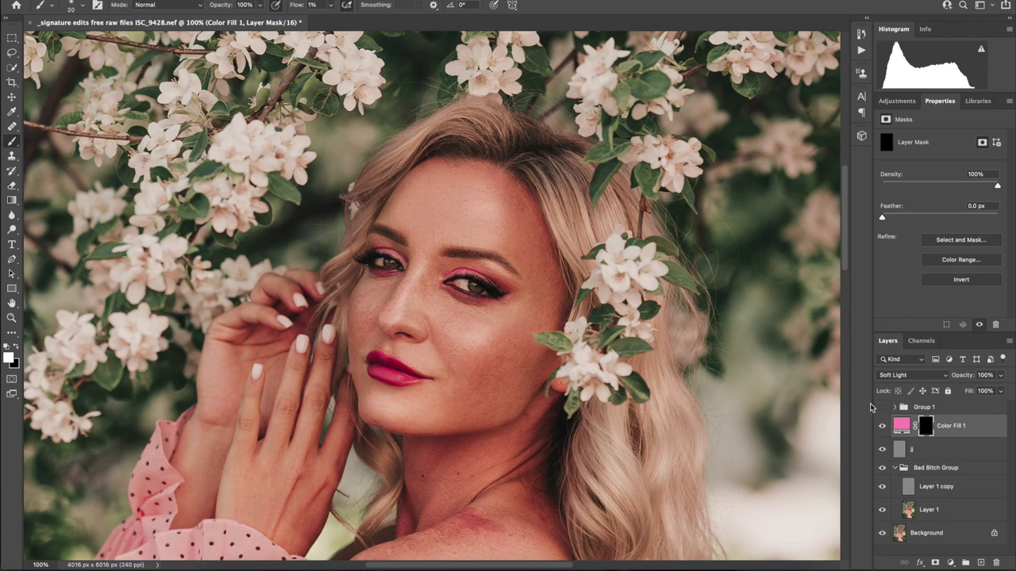